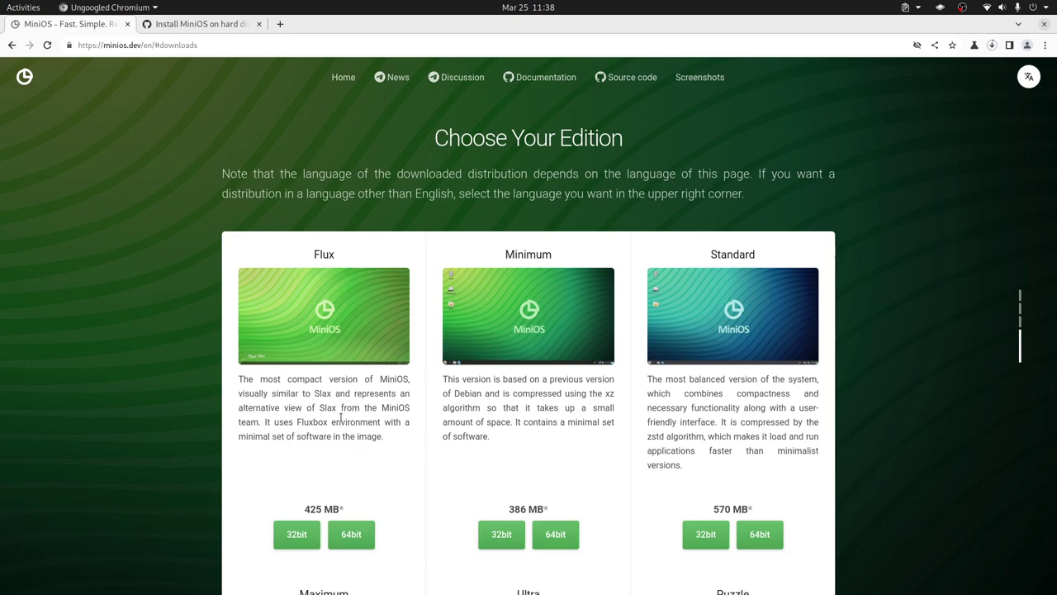
double_click(322, 393)
left_click(321, 394)
double_click(321, 394)
left_click(321, 394)
double_click(321, 394)
Switch to VirtualBox and, in the MiniOS machine's system settings, disable Floppy booting and move Hard Disk above Optical in the boot order.
key("alt+Tab")
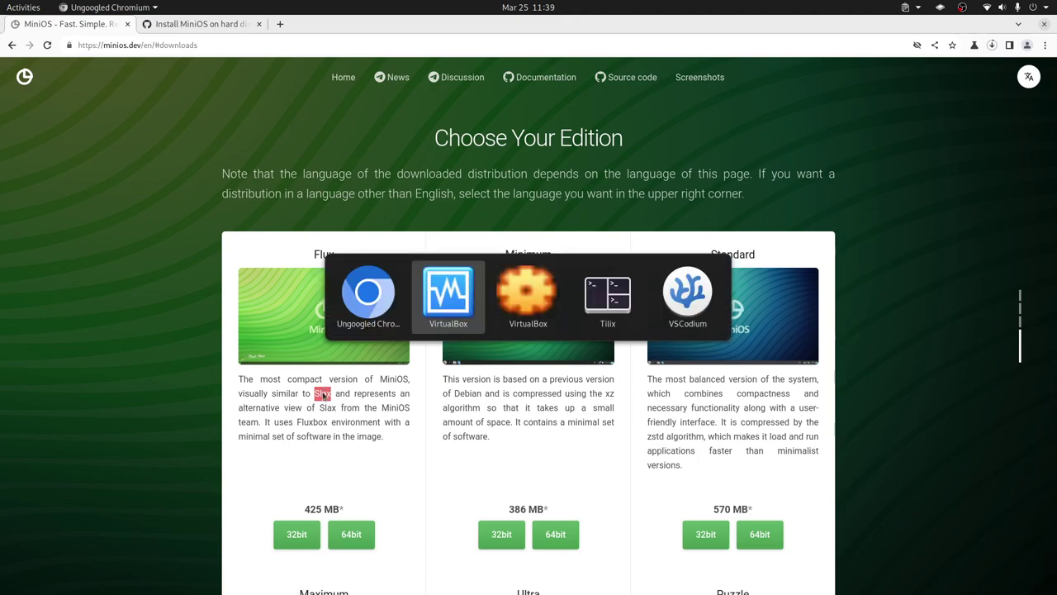
key("alt+Tab")
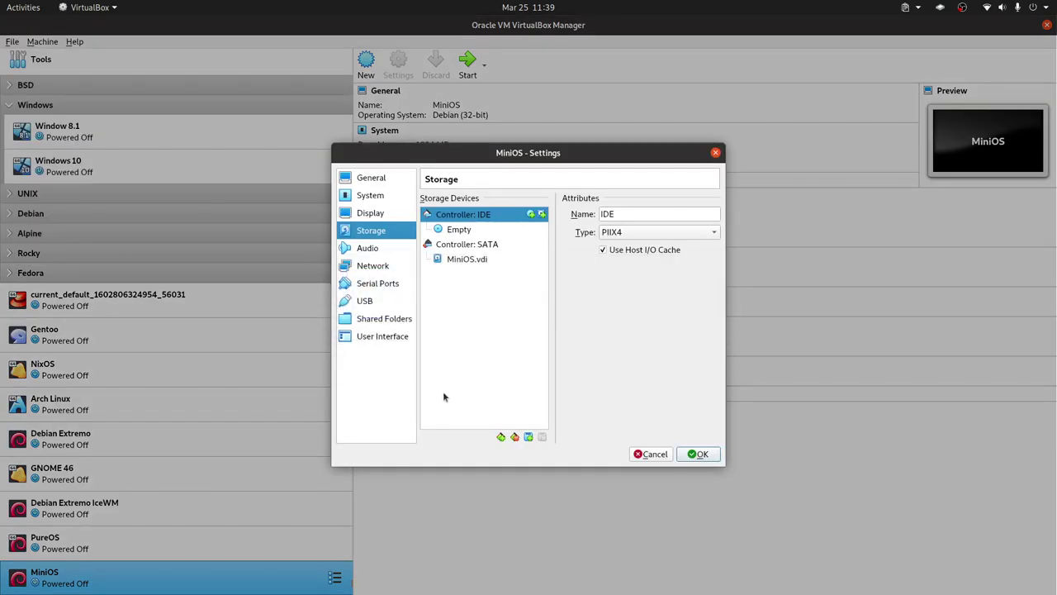
left_click(371, 196)
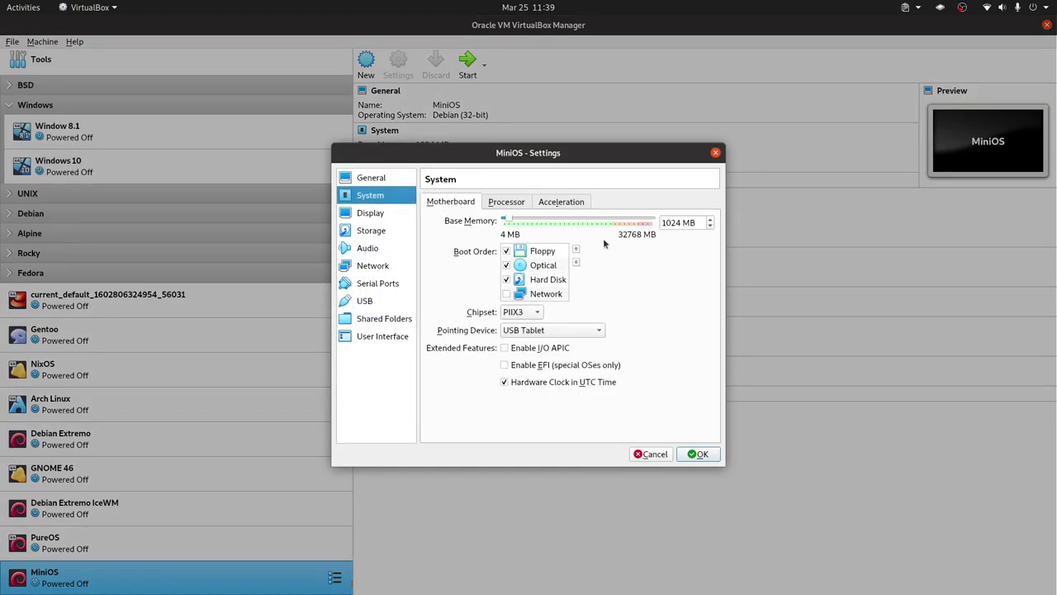
double_click(673, 222)
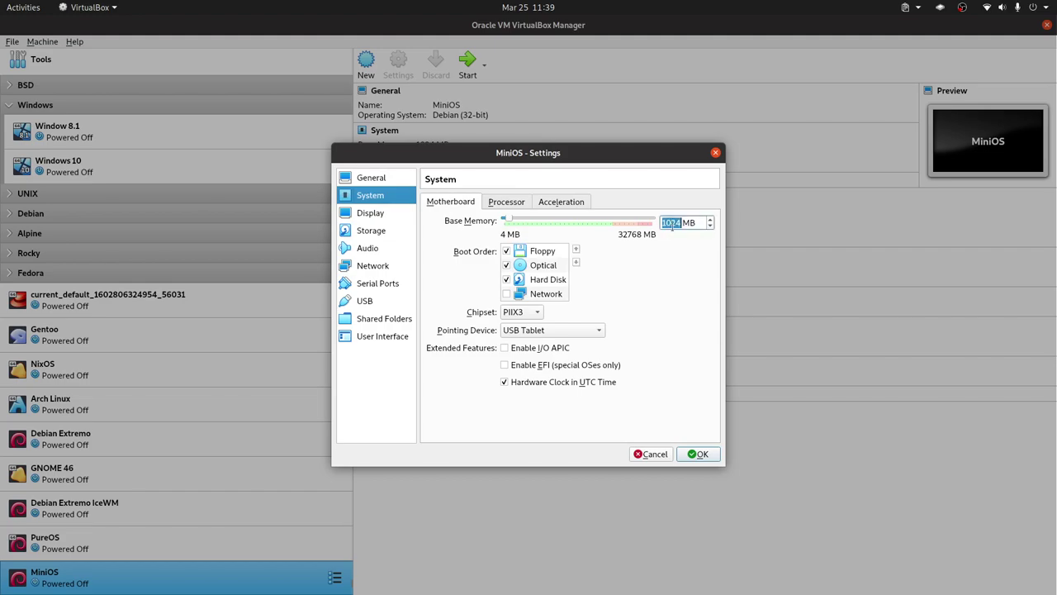
left_click(506, 251)
left_click(558, 280)
key("ctrl+Up")
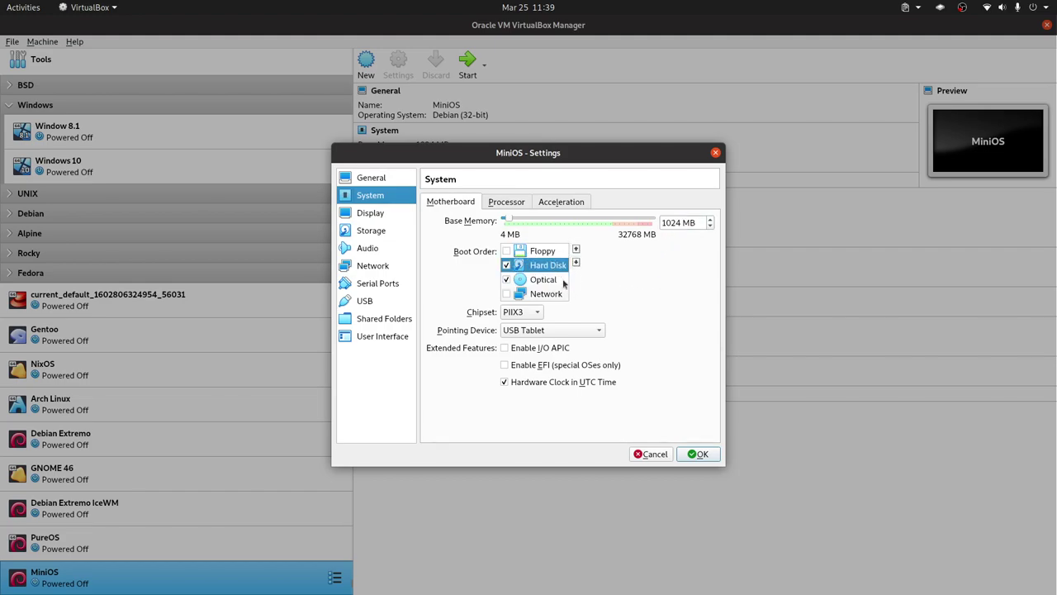
Check the processor options and the MiniOS.vdi disk attributes, and save the virtual machine's settings.
left_click(510, 203)
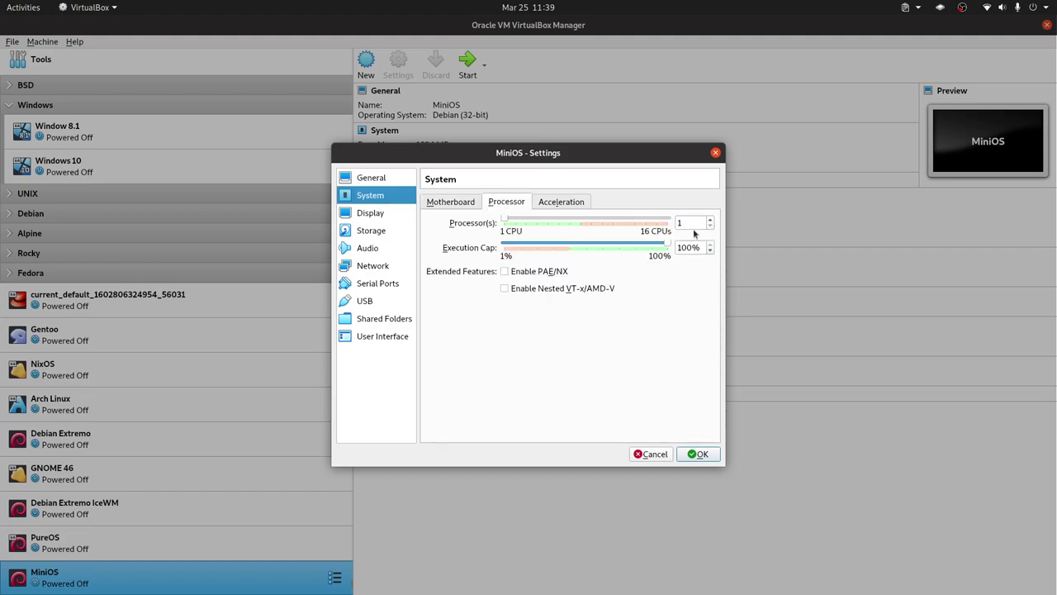
left_click(452, 206)
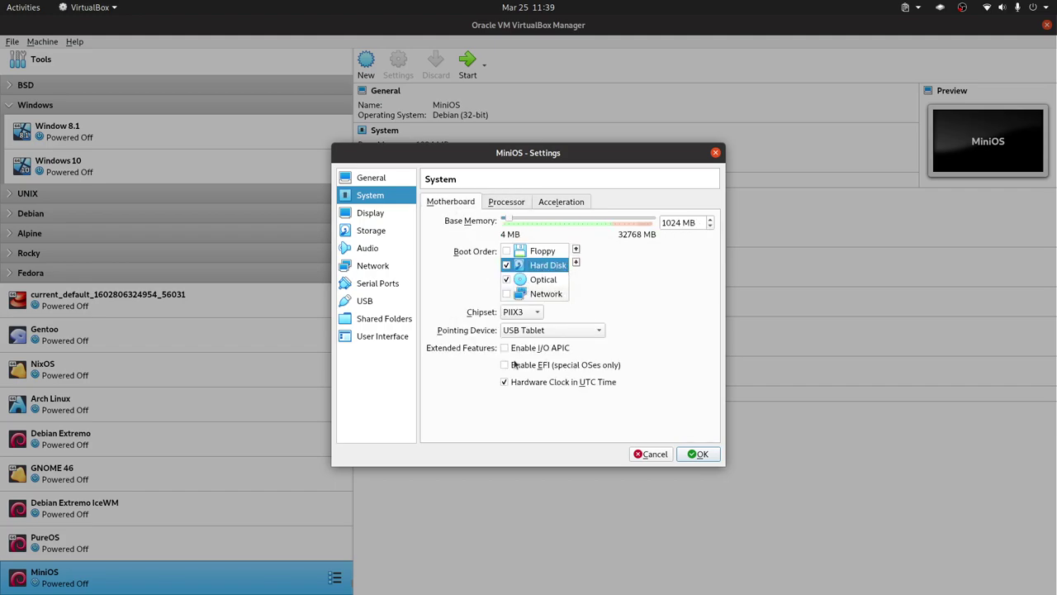
left_click(492, 204)
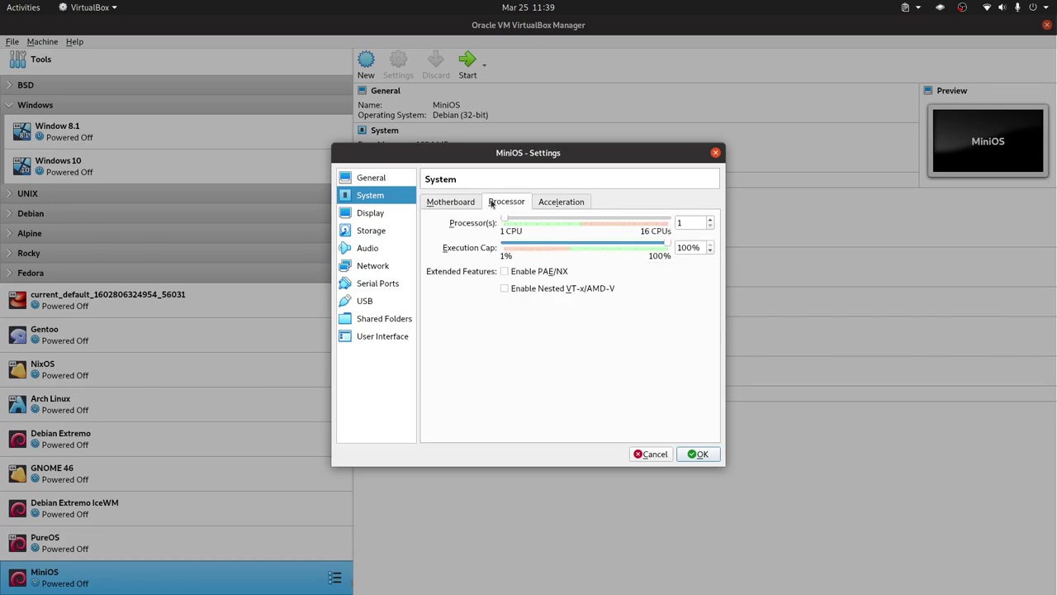
left_click(368, 235)
left_click(467, 261)
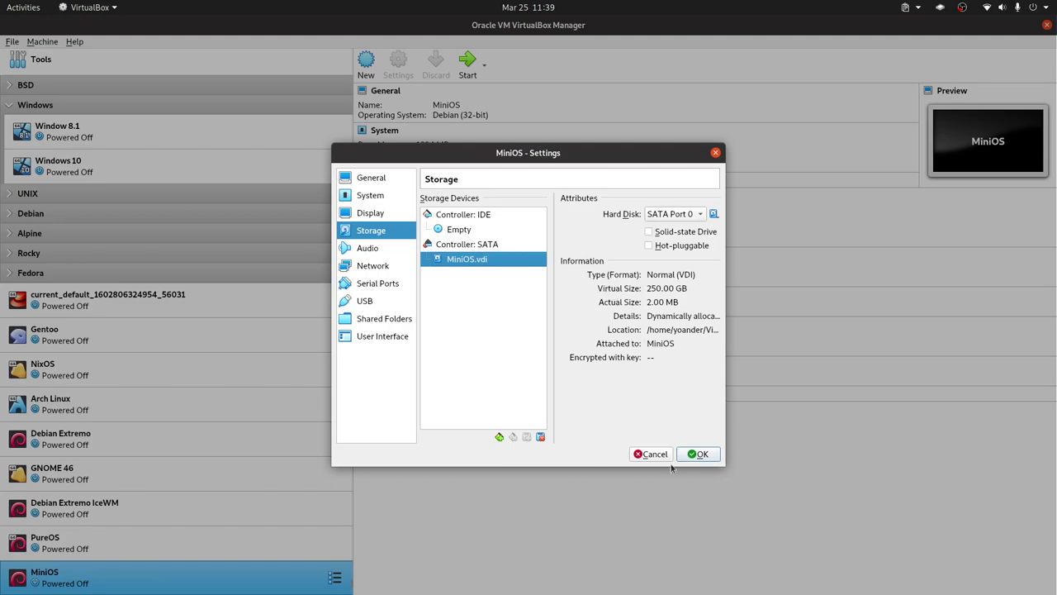
left_click(698, 455)
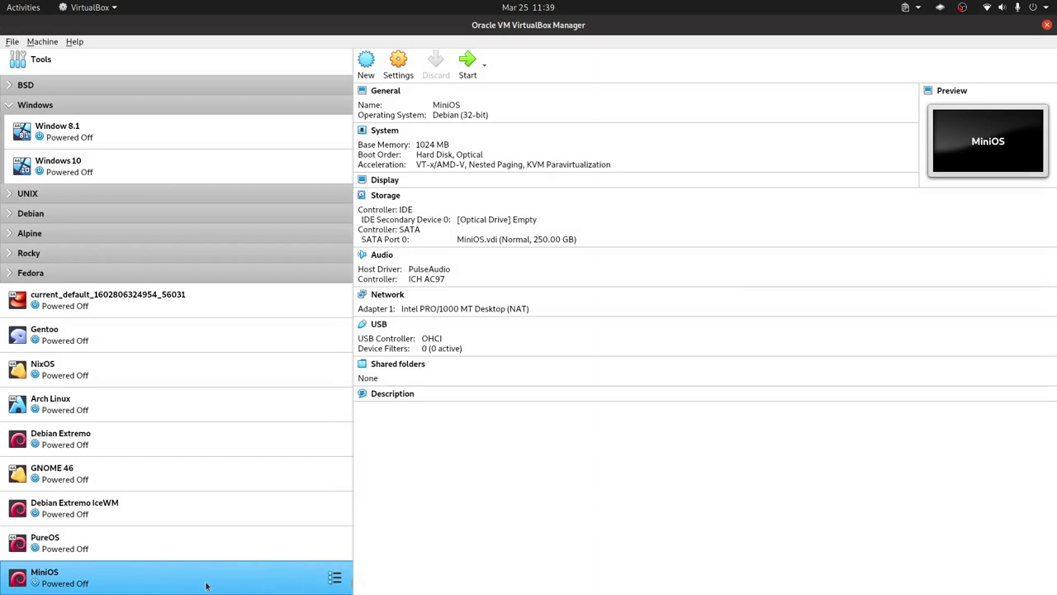
Start the MiniOS machine from minios-bookworm-flux-minimum-en-lkm-aufs-i386-xz-20240102_0326.iso and dismiss the keyboard capture and mouse integration notices.
double_click(206, 582)
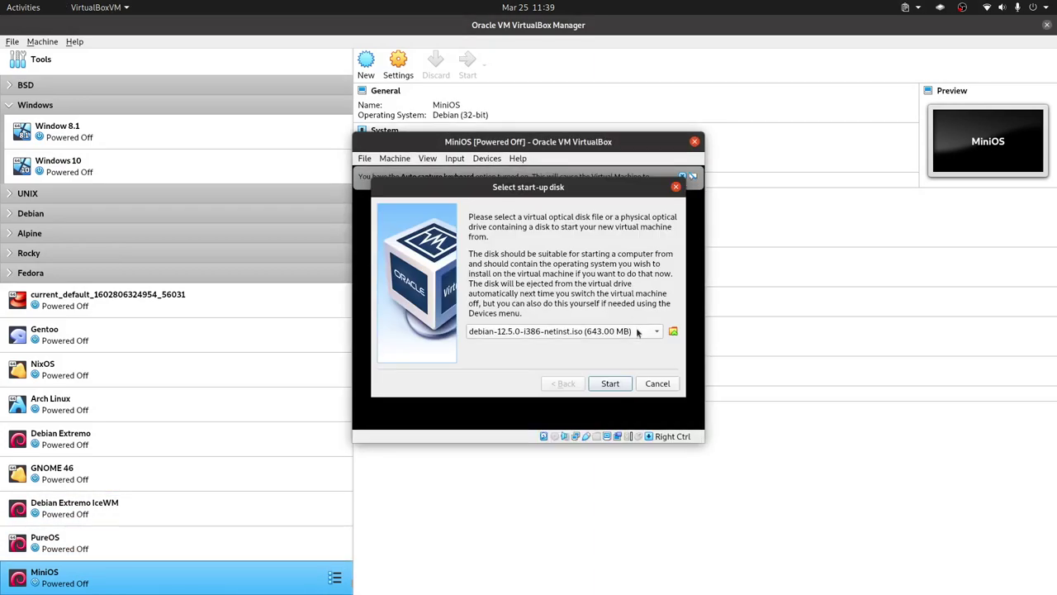
left_click(640, 331)
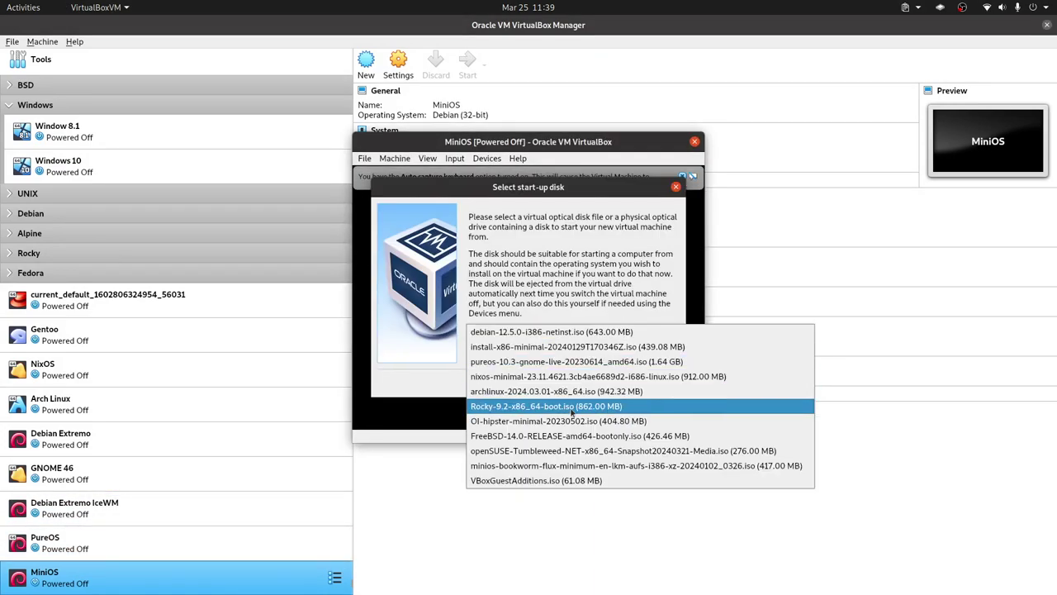
left_click(566, 466)
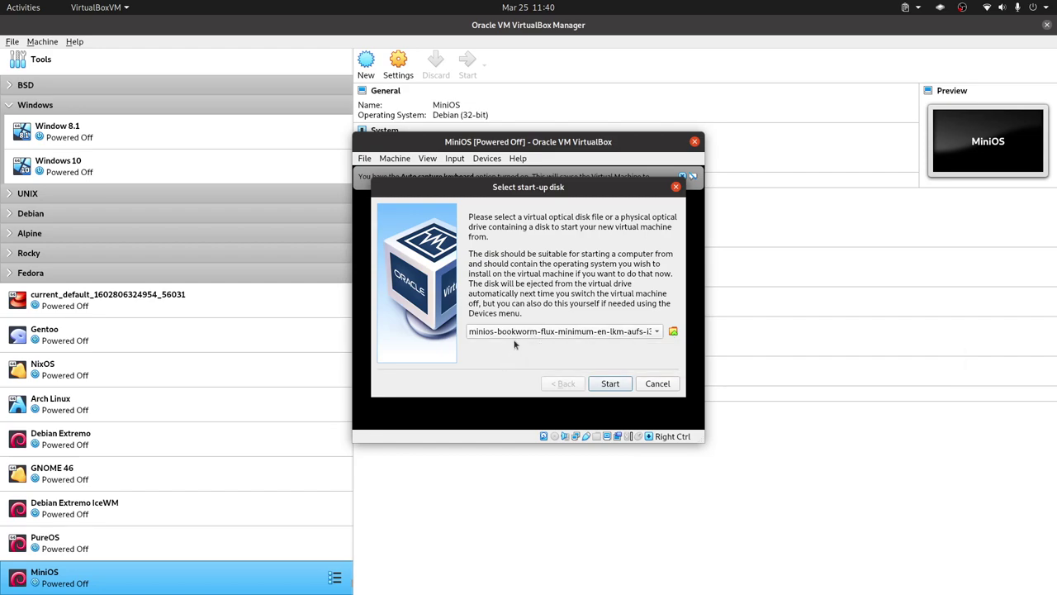
left_click(610, 384)
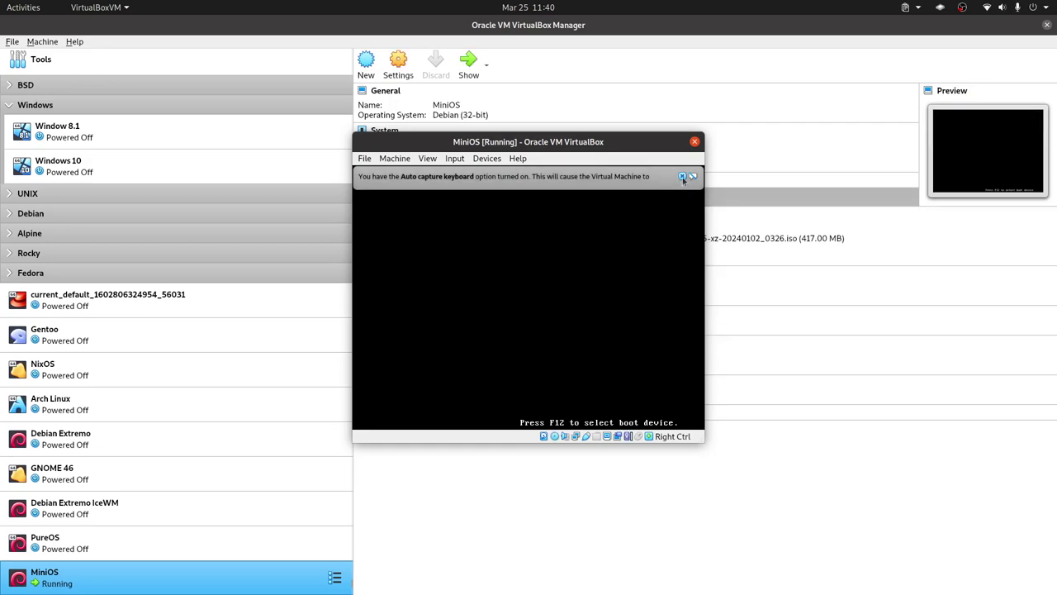
left_click(681, 176)
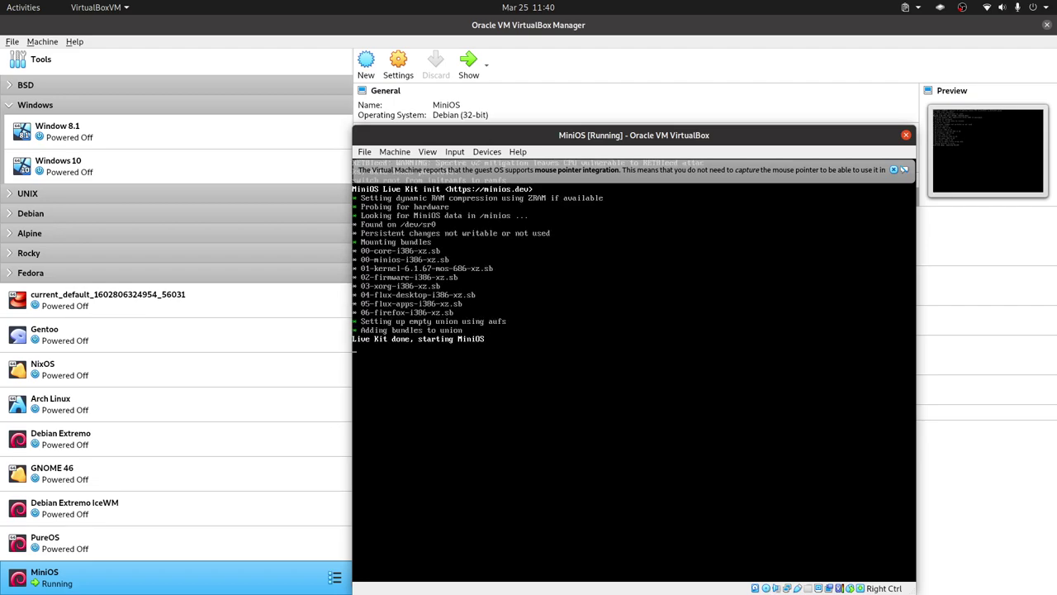
left_click(893, 169)
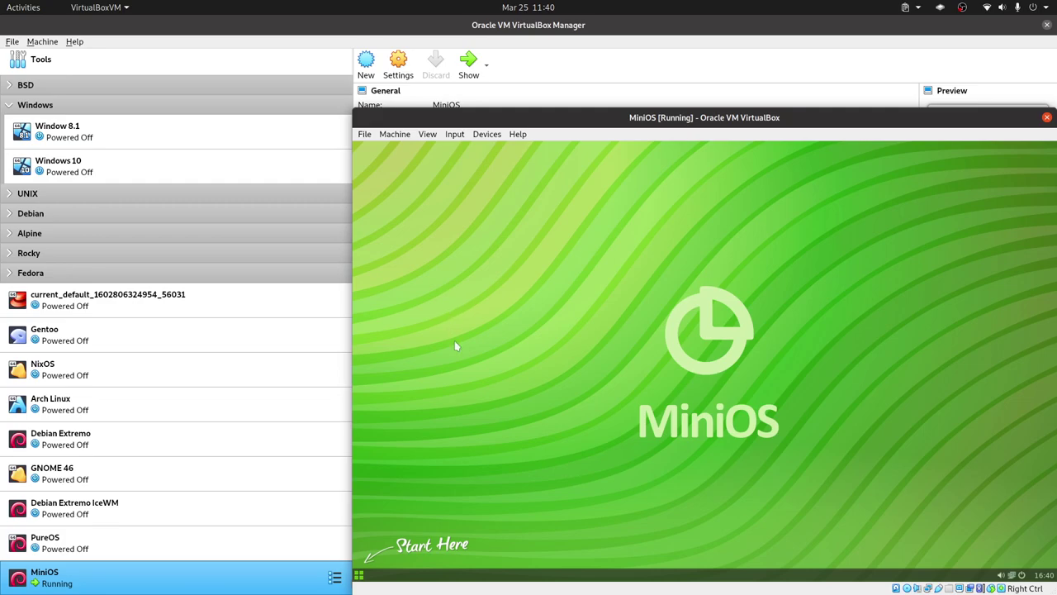
Launch Install MiniOS in the guest system and agree to download and install the MiniOS Installer.
left_click(364, 574)
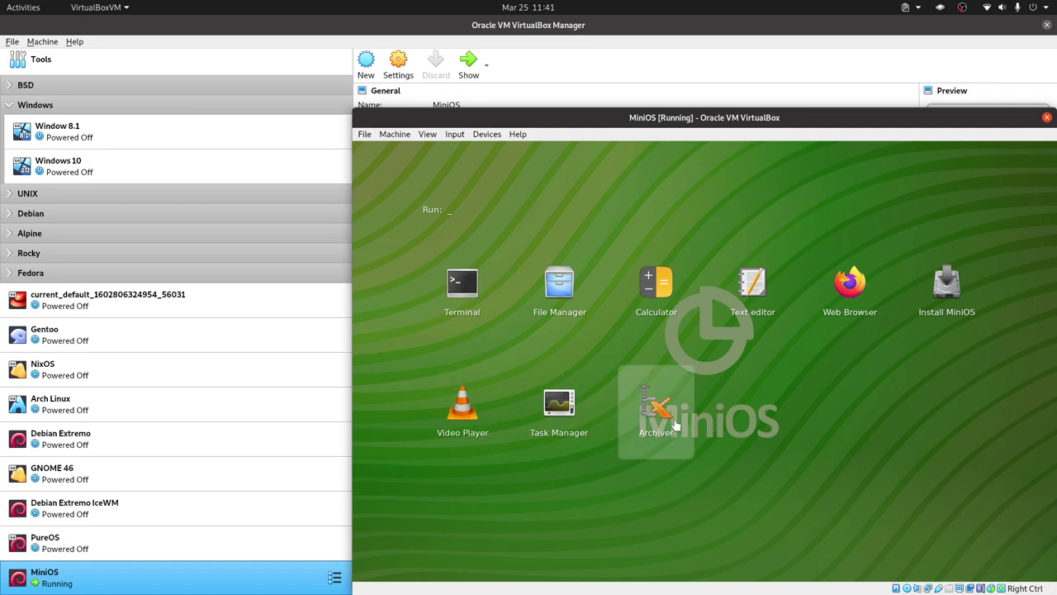
left_click(934, 303)
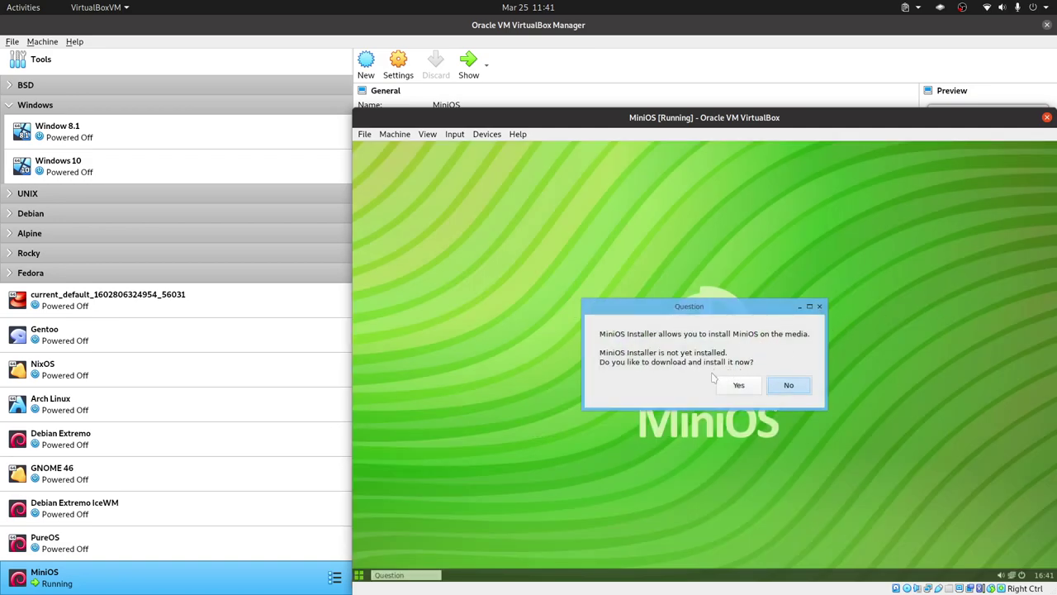
left_click(736, 392)
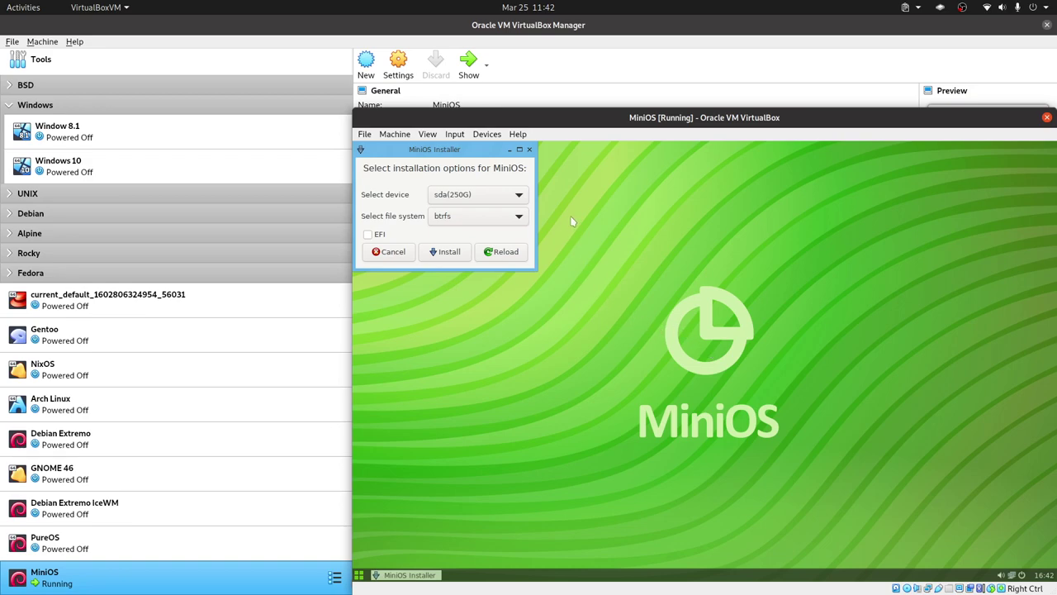
Install MiniOS on the sda (250G) device with the ext4 file system and without EFI, accepting the loss of all its data.
left_click(493, 197)
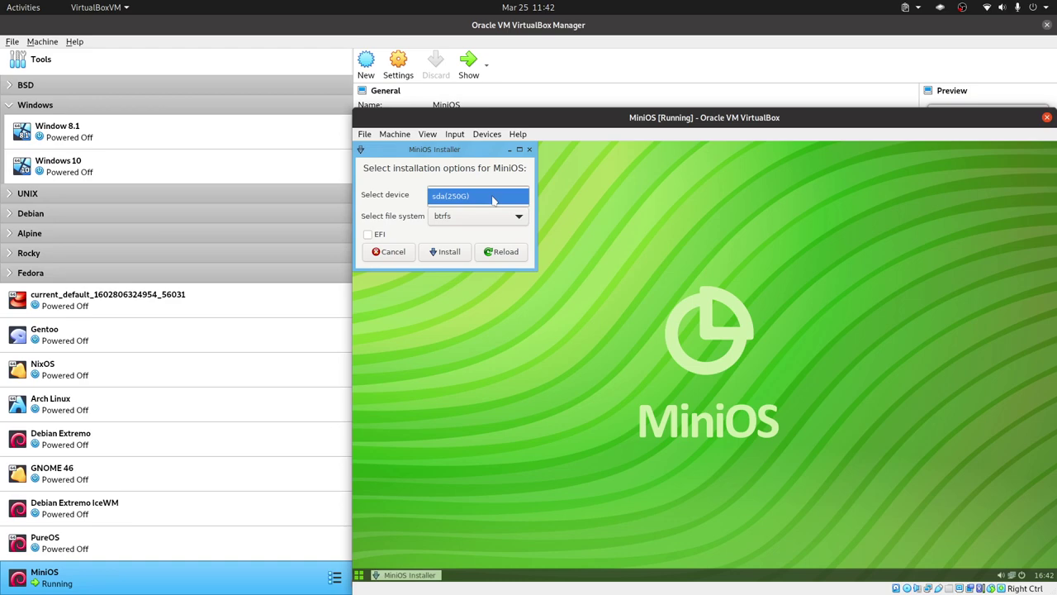
left_click(493, 197)
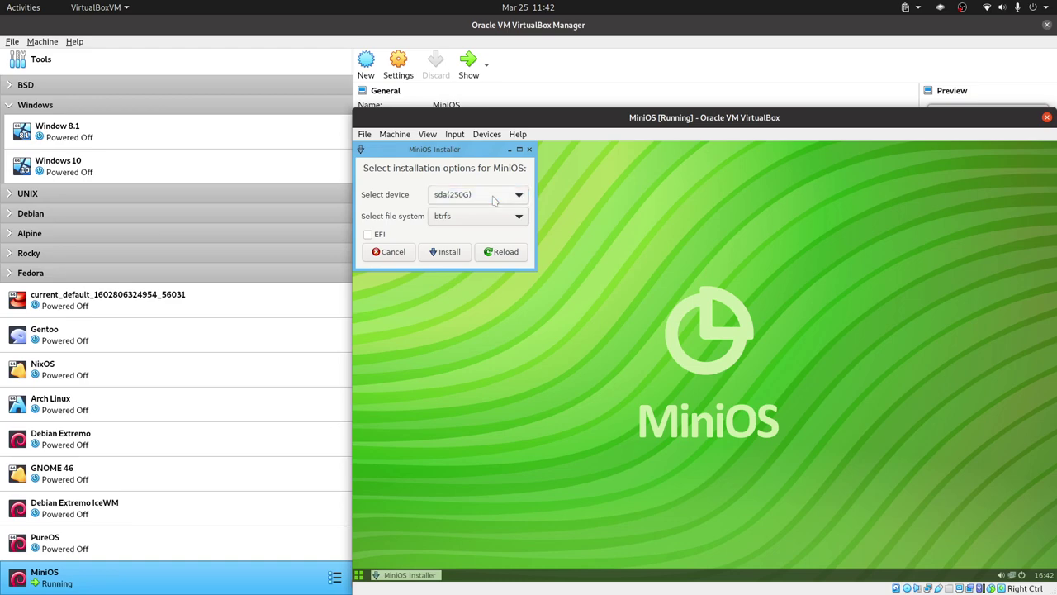
left_click(494, 218)
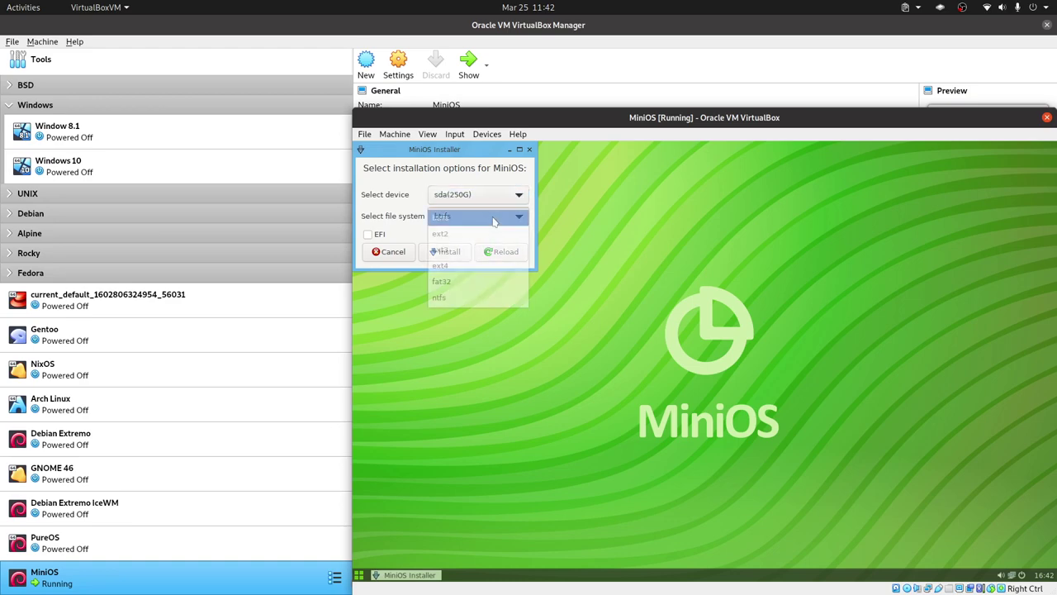
left_click(494, 219)
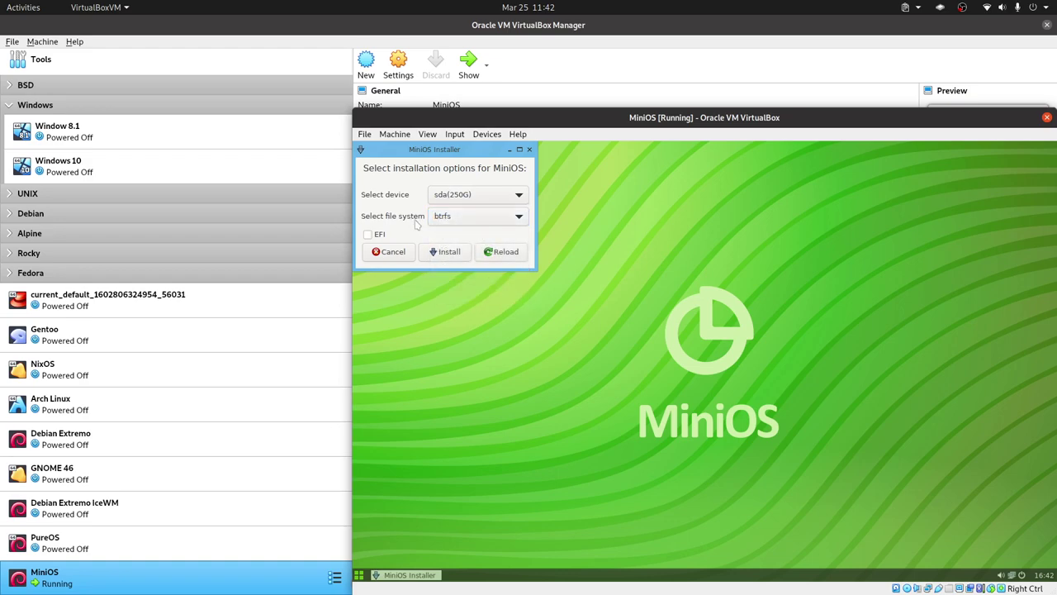
left_click(480, 220)
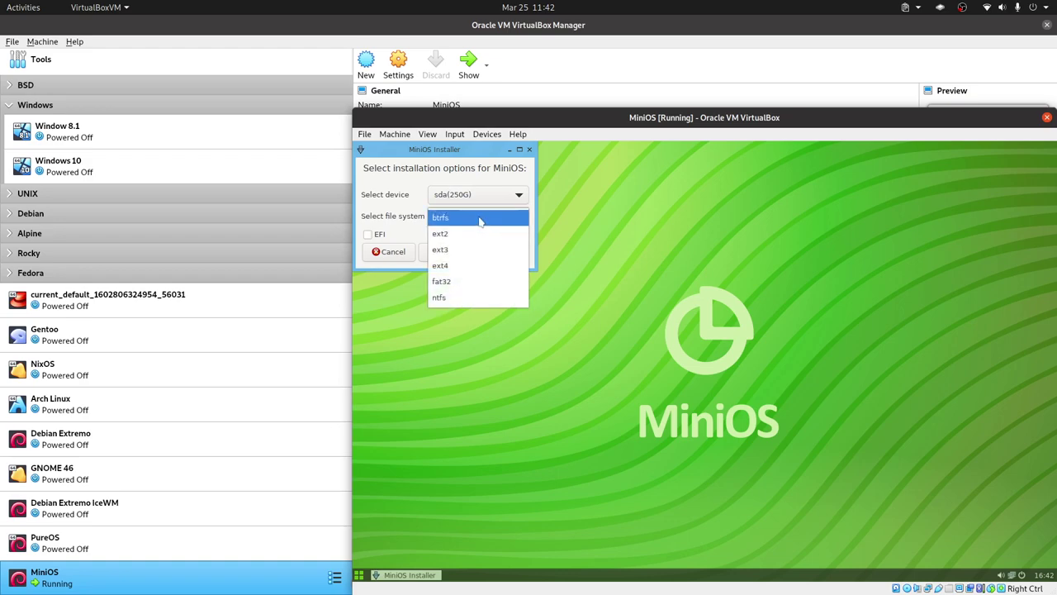
left_click(483, 268)
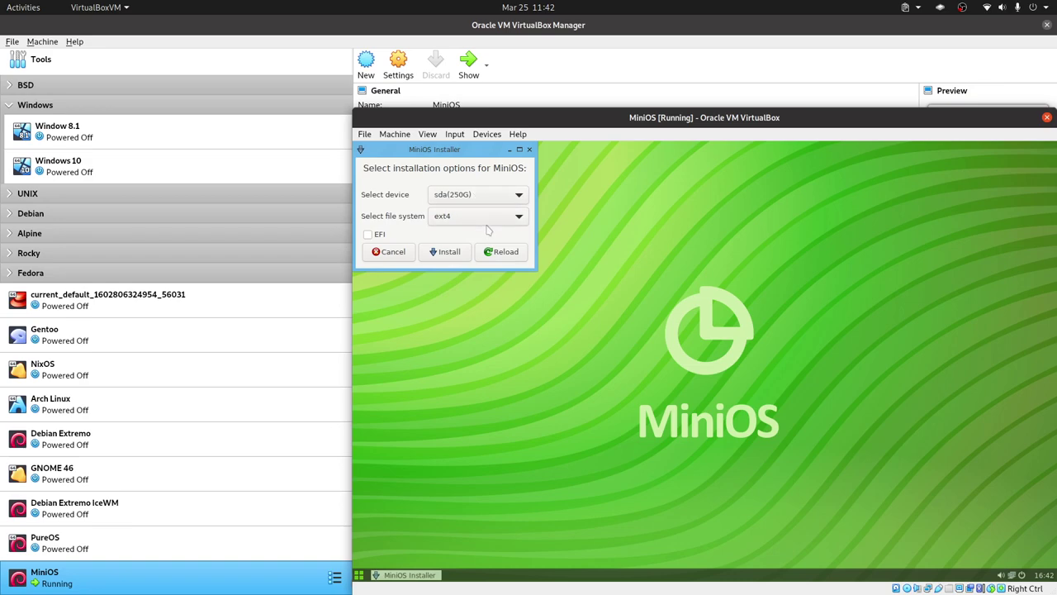
left_click(487, 224)
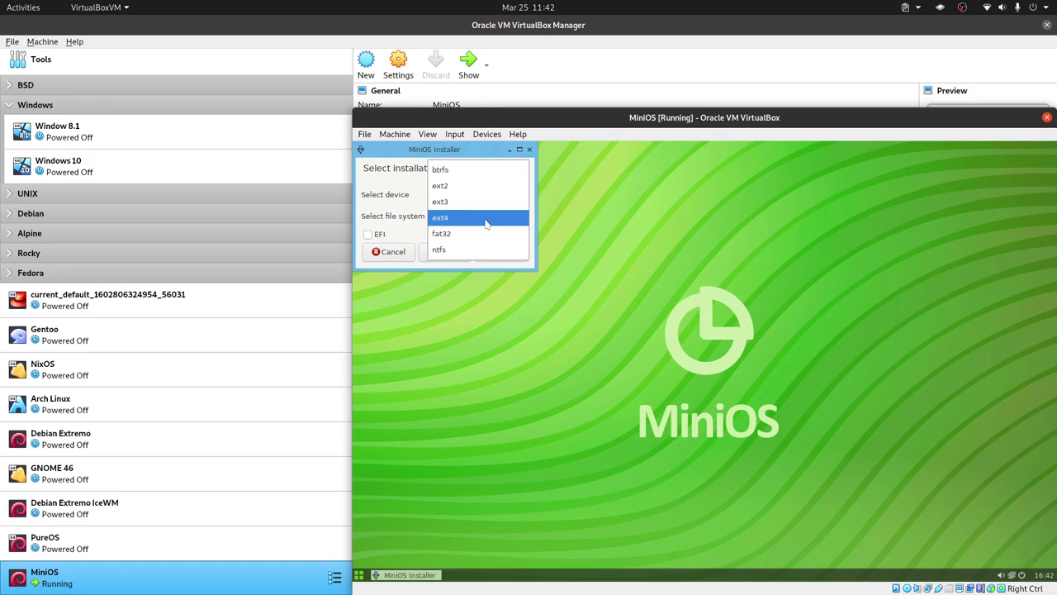
left_click(488, 224)
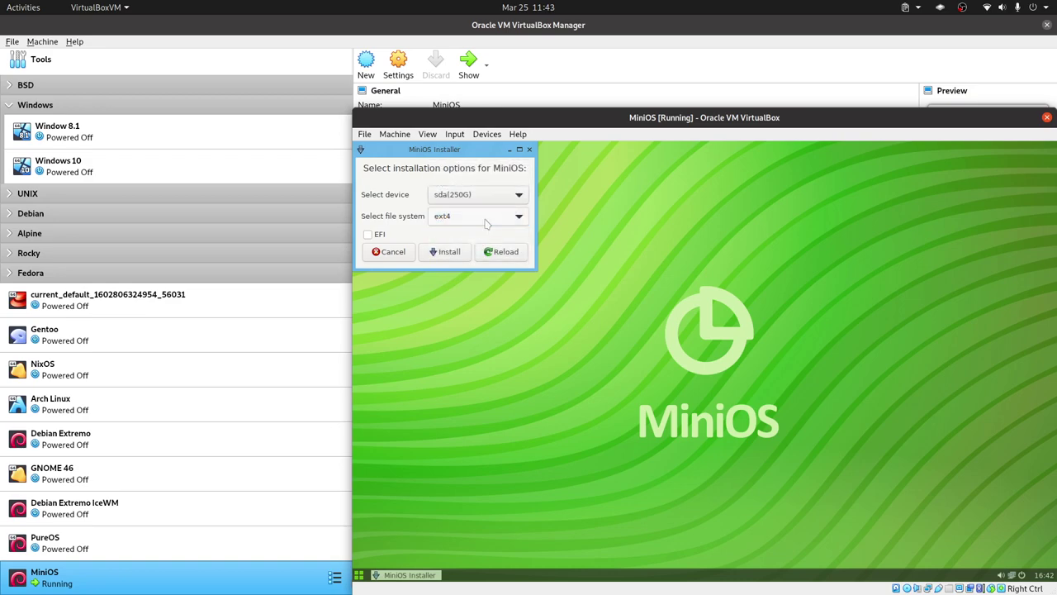
left_click(446, 255)
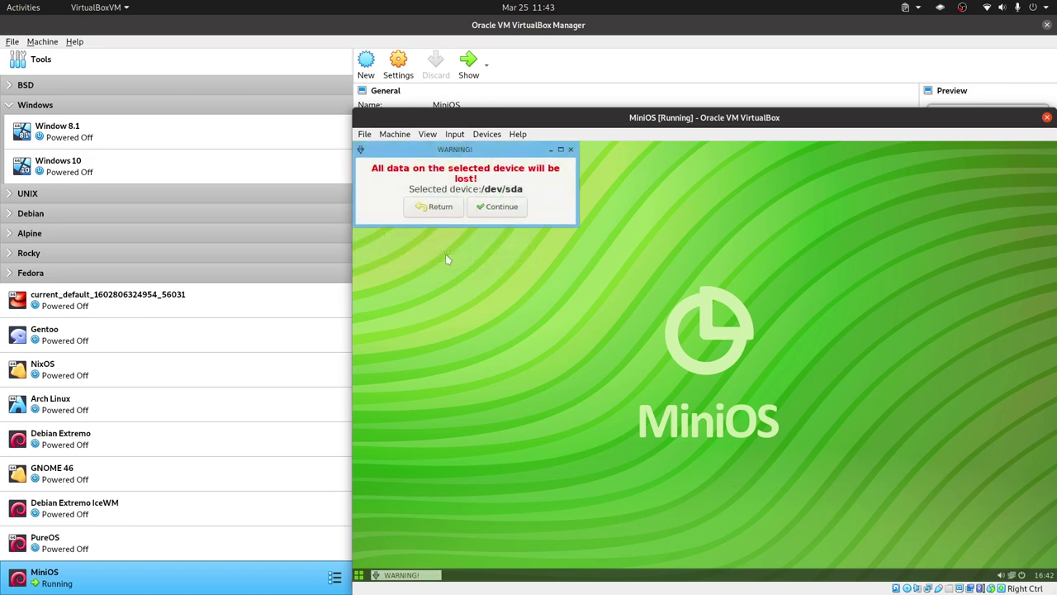
left_click(498, 207)
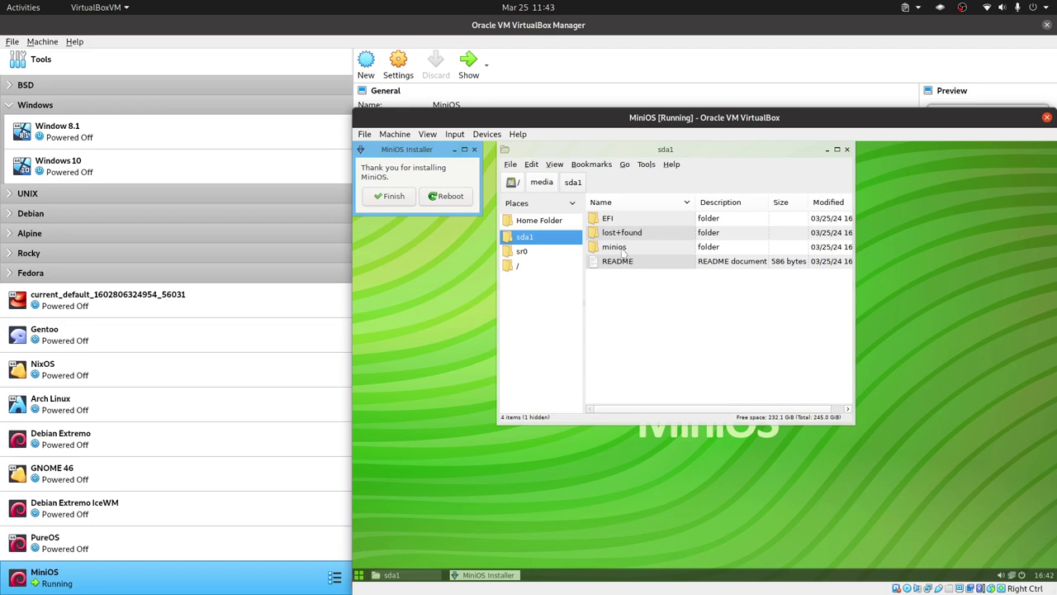
Inspect the minios folder on sda1 and its parent folders, and close the installer and file manager windows.
double_click(626, 247)
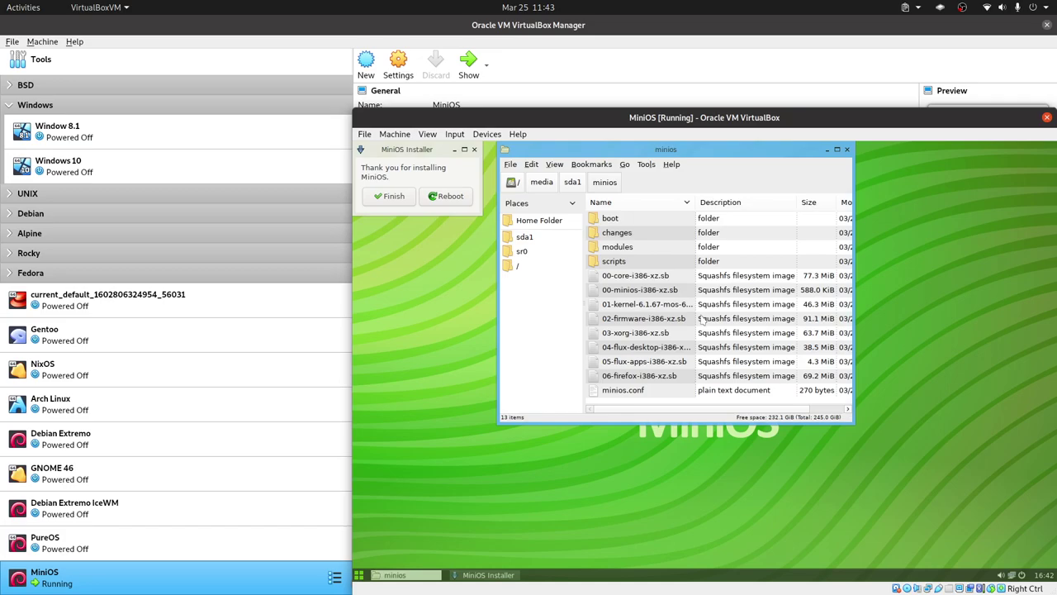
left_click(573, 182)
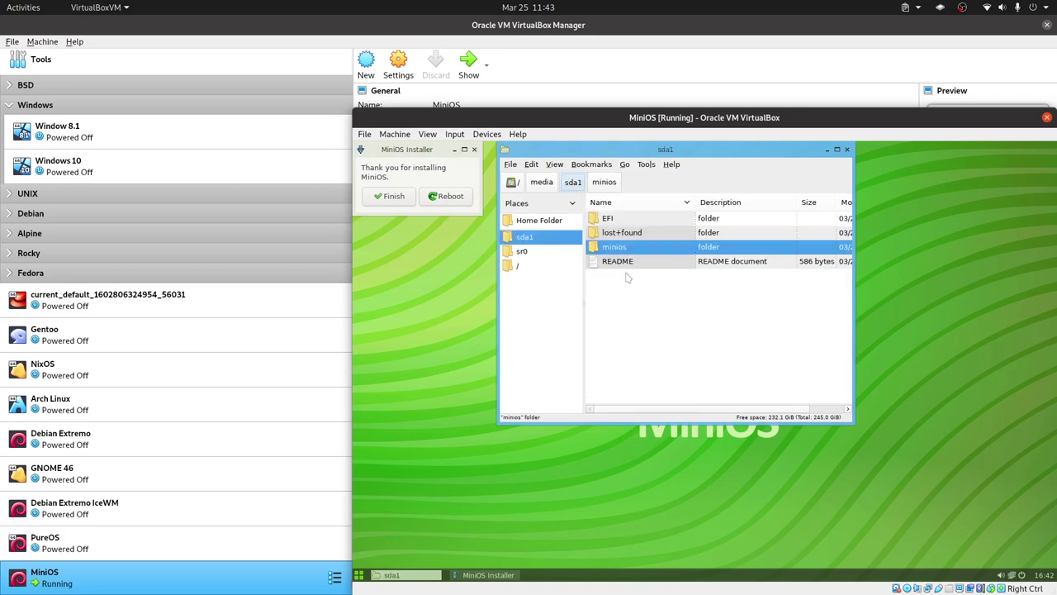
left_click(542, 182)
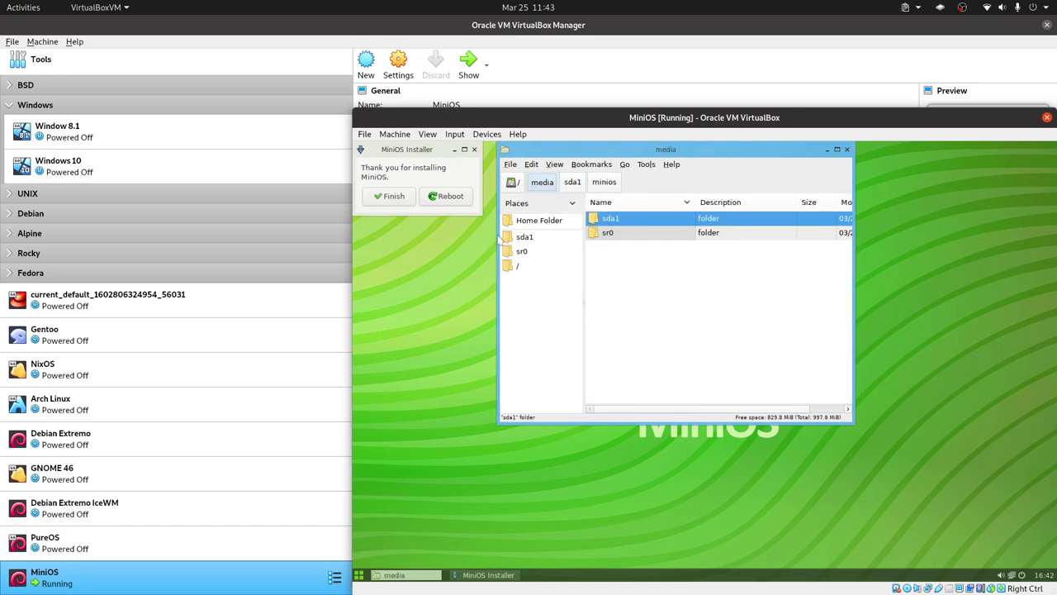
left_click(474, 149)
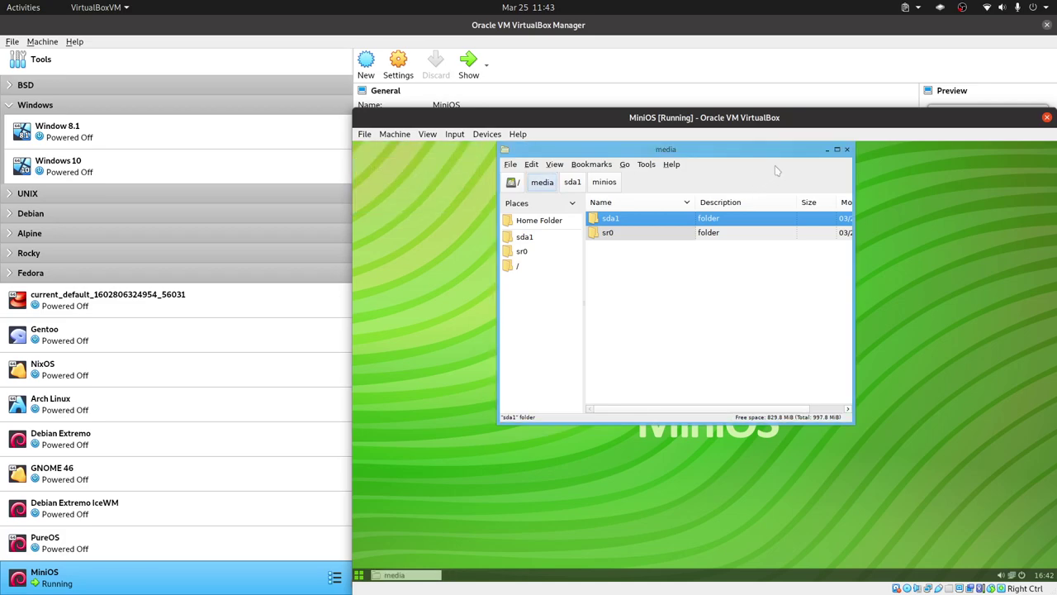
left_click(847, 149)
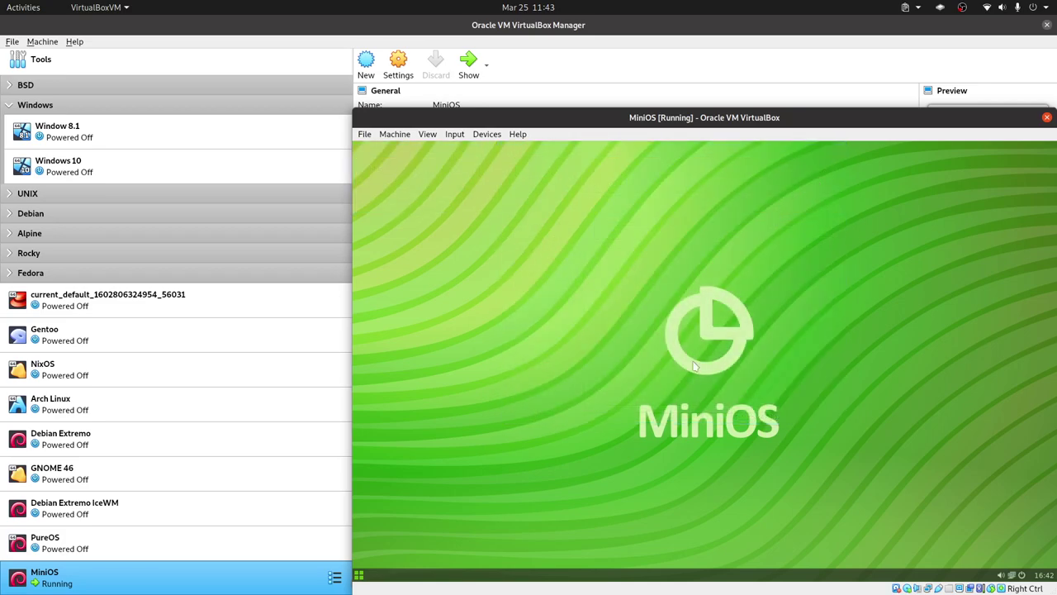
Shut down the MiniOS guest system from its desktop.
left_click(358, 576)
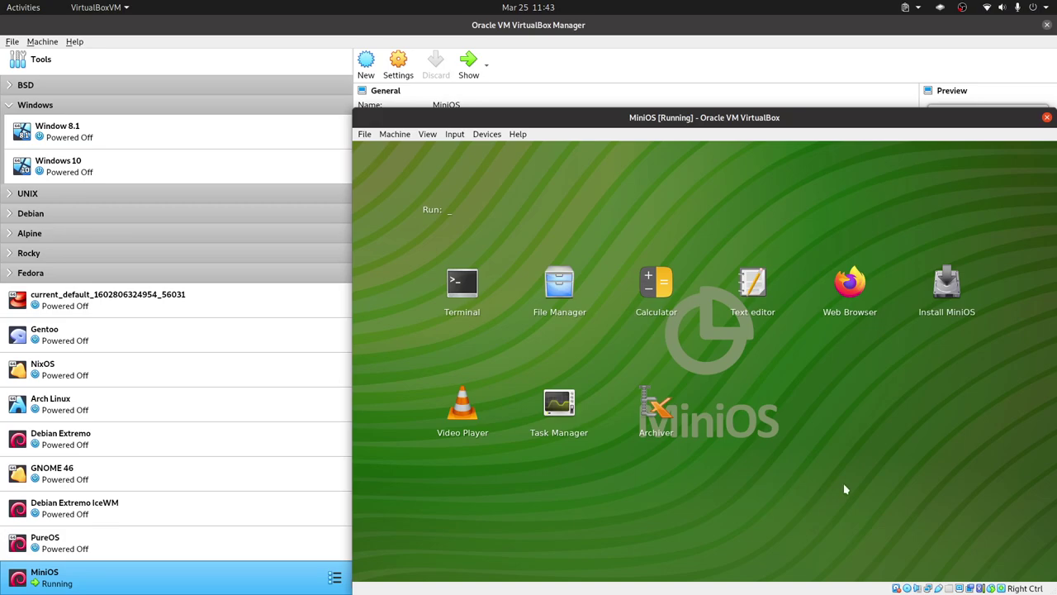
left_click(810, 496)
left_click(1021, 574)
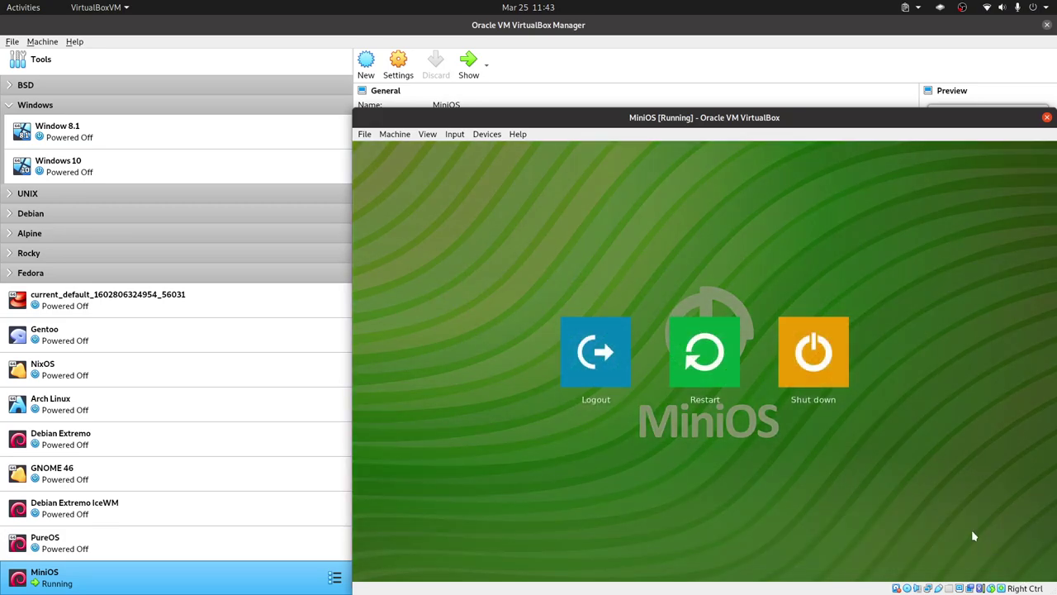
left_click(813, 374)
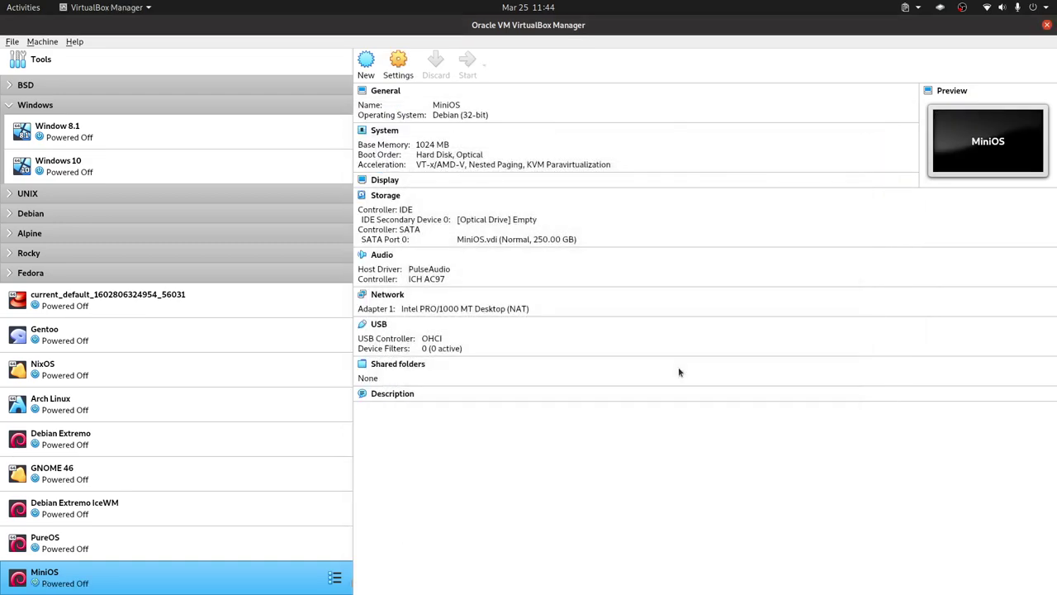
Remove Optical from the MiniOS machine's boot order, review the optical drive and MiniOS.vdi storage attributes, and save the settings.
right_click(326, 577)
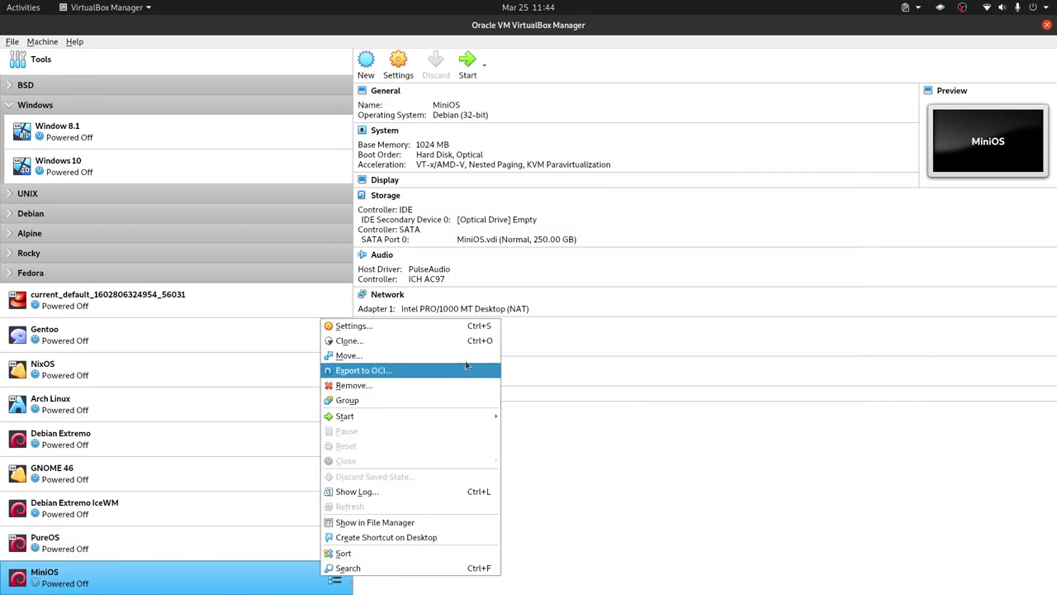
left_click(364, 326)
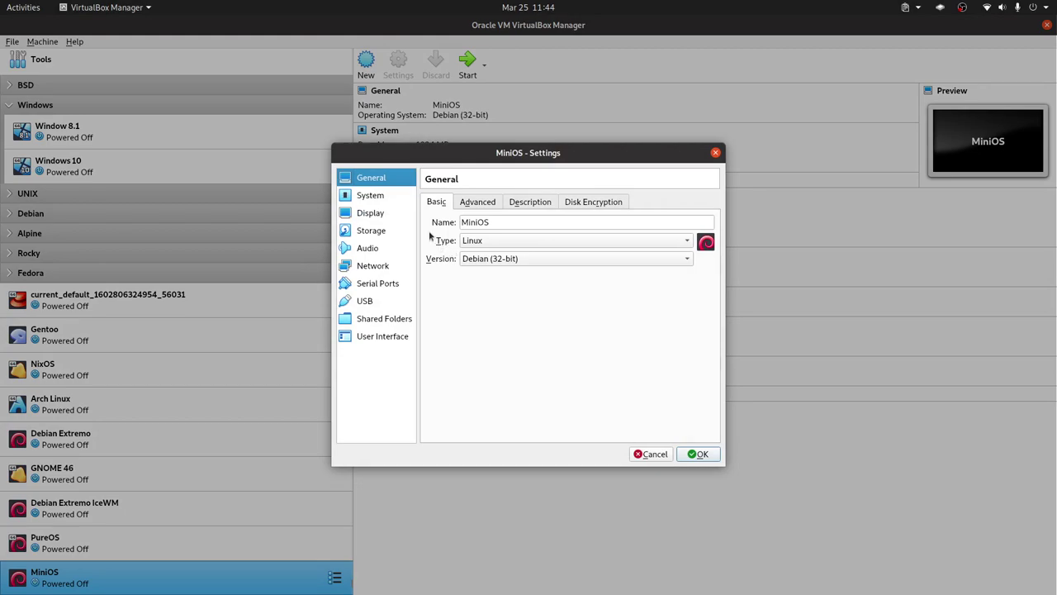
left_click(376, 197)
left_click(575, 263)
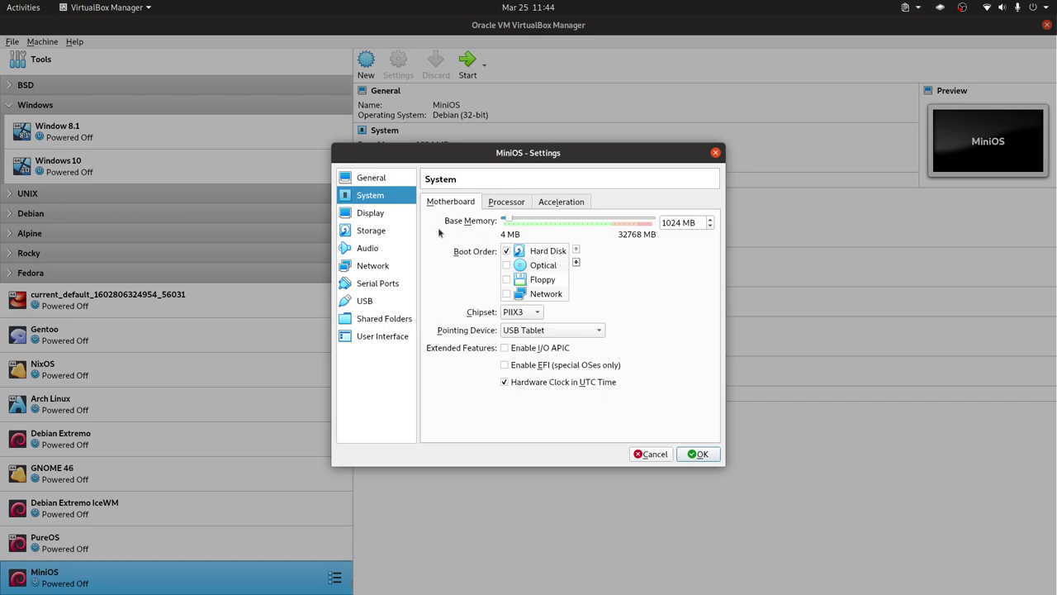
left_click(381, 231)
left_click(465, 233)
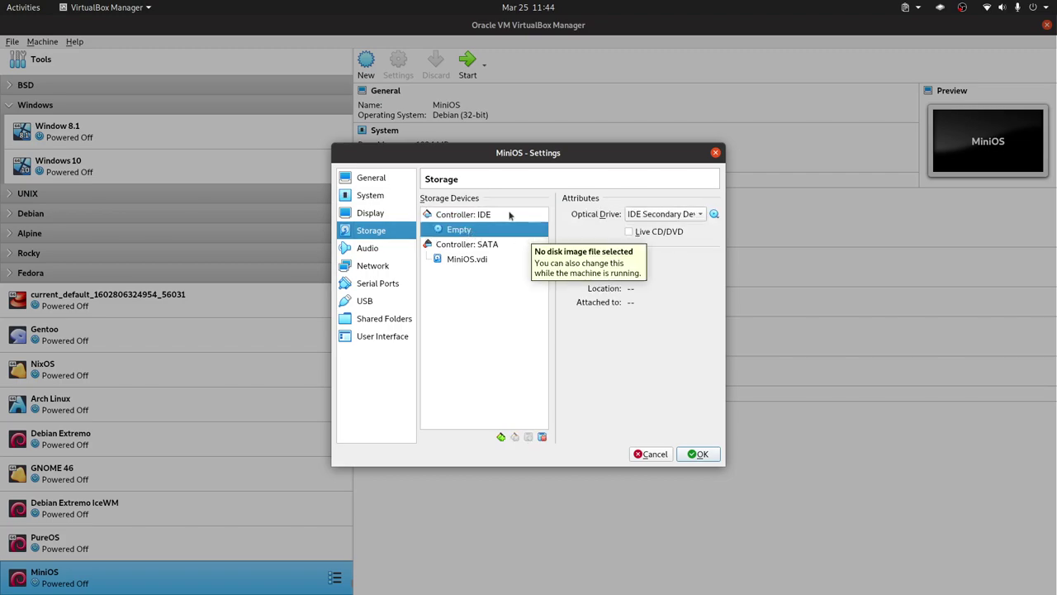
left_click(457, 261)
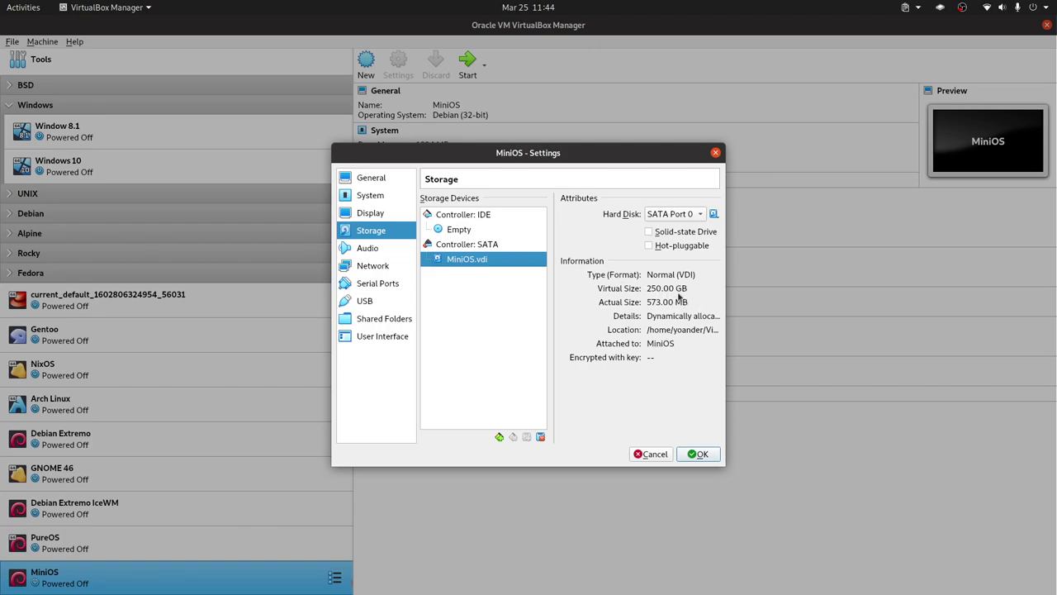
left_click(697, 454)
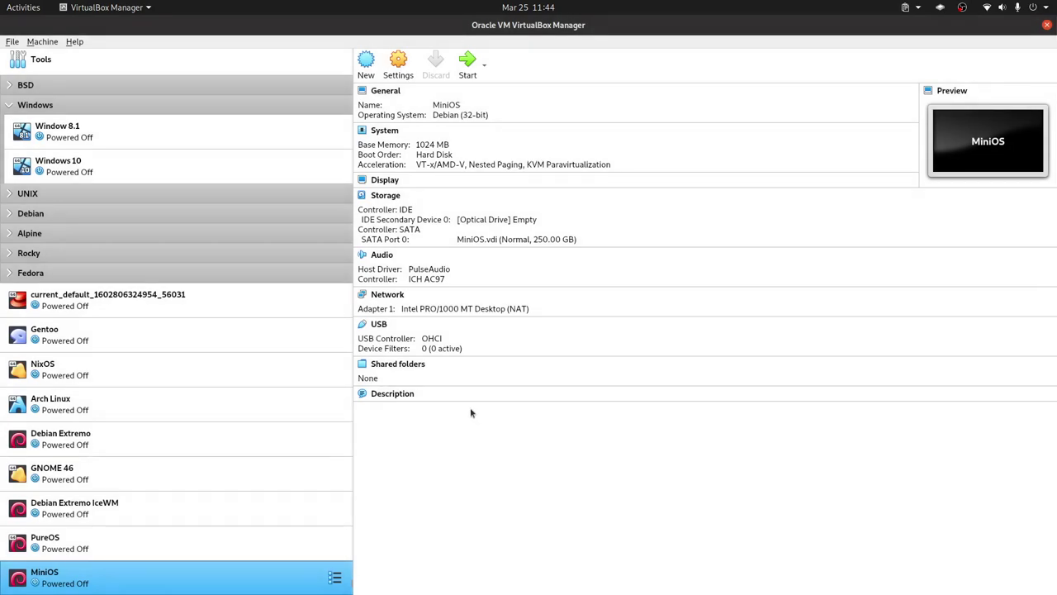
Start the MiniOS machine from its hard disk and dismiss the keyboard capture and mouse pointer integration notices.
double_click(123, 580)
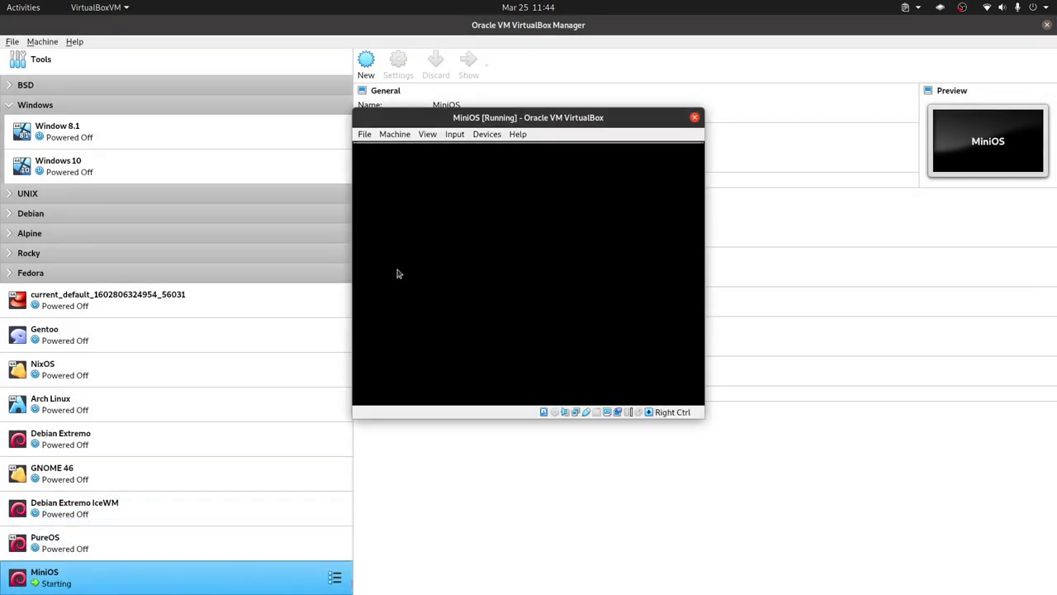
mouse_move(640, 166)
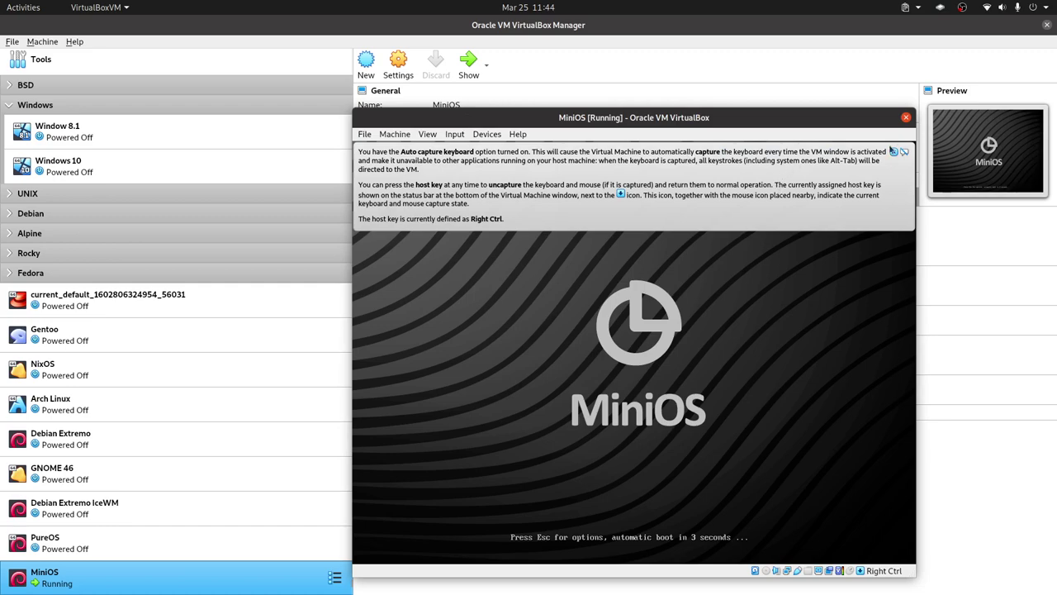
left_click(893, 151)
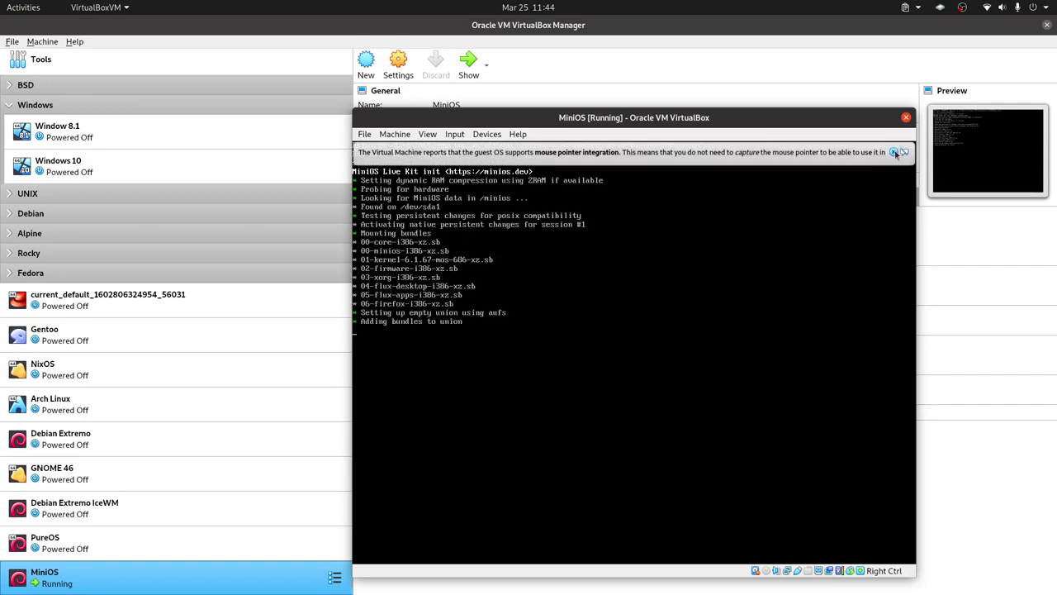
left_click(896, 153)
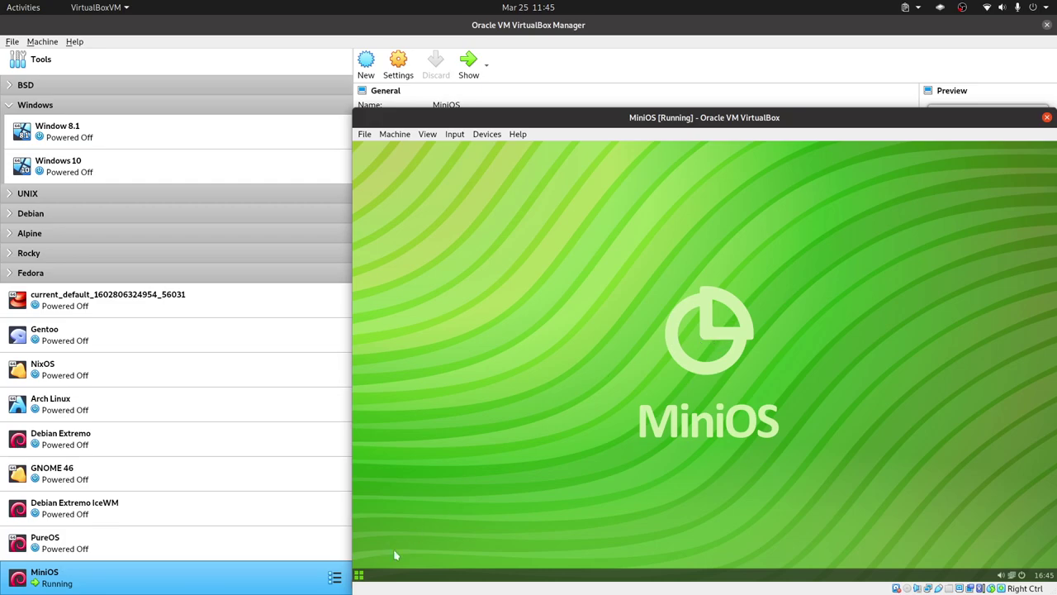
Open a Terminal in the guest system, widen its window and move it higher on the desktop.
left_click(356, 582)
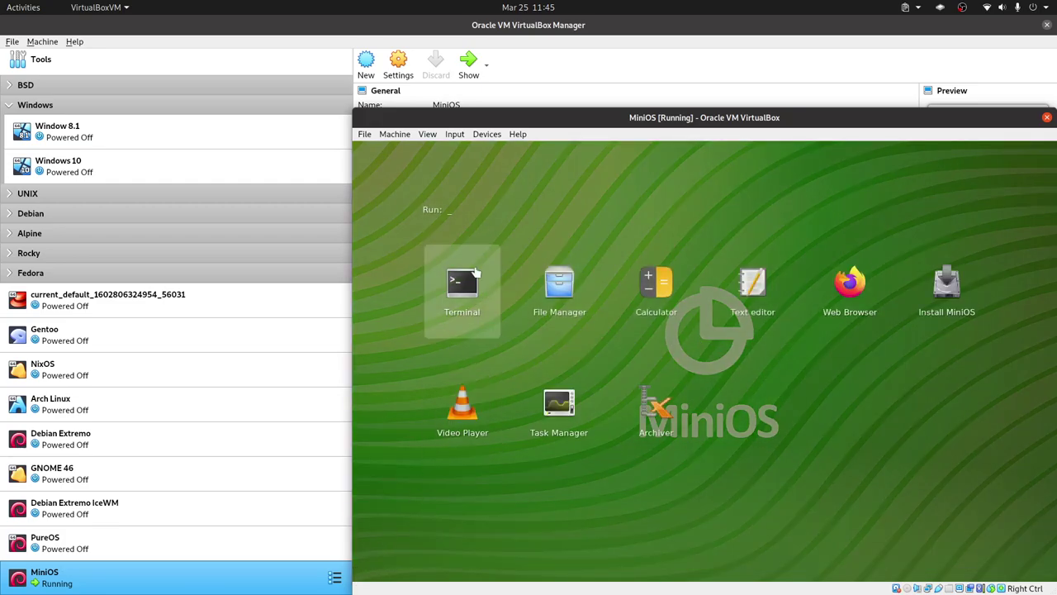
left_click(462, 289)
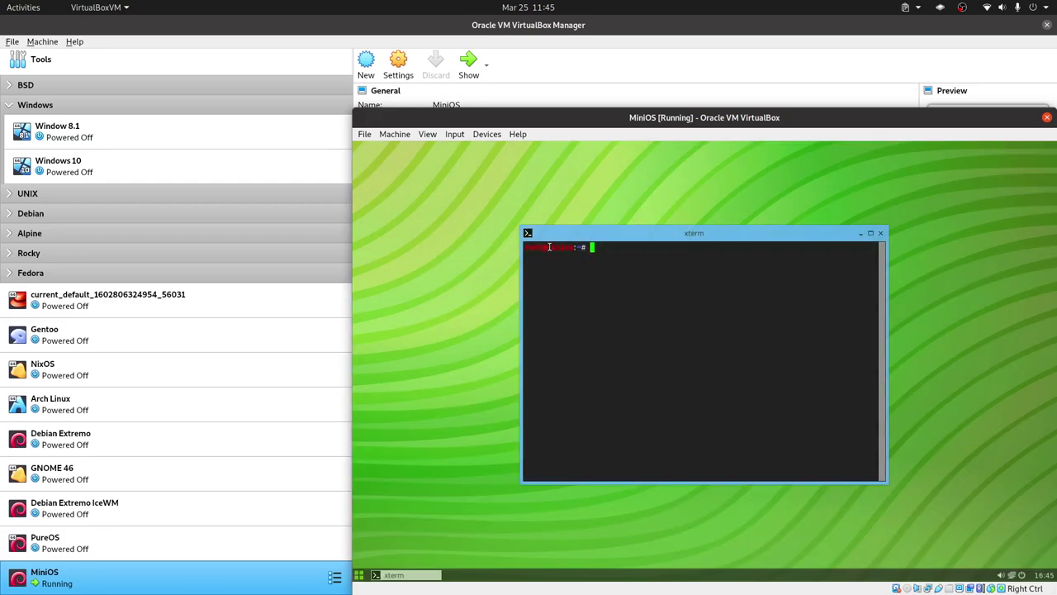
left_click_drag(521, 252, 433, 258)
left_click_drag(545, 238, 520, 181)
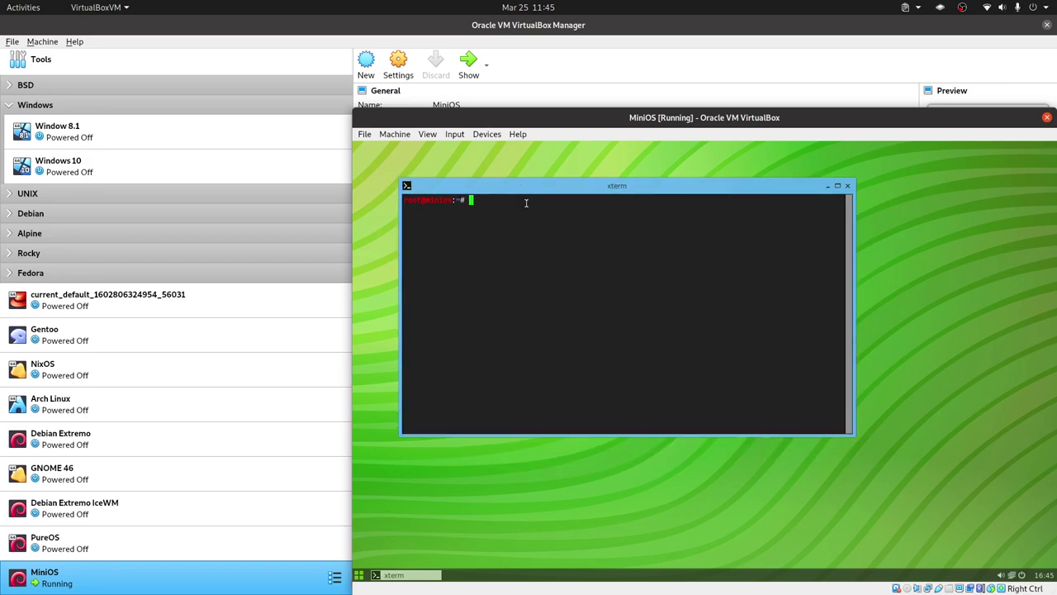